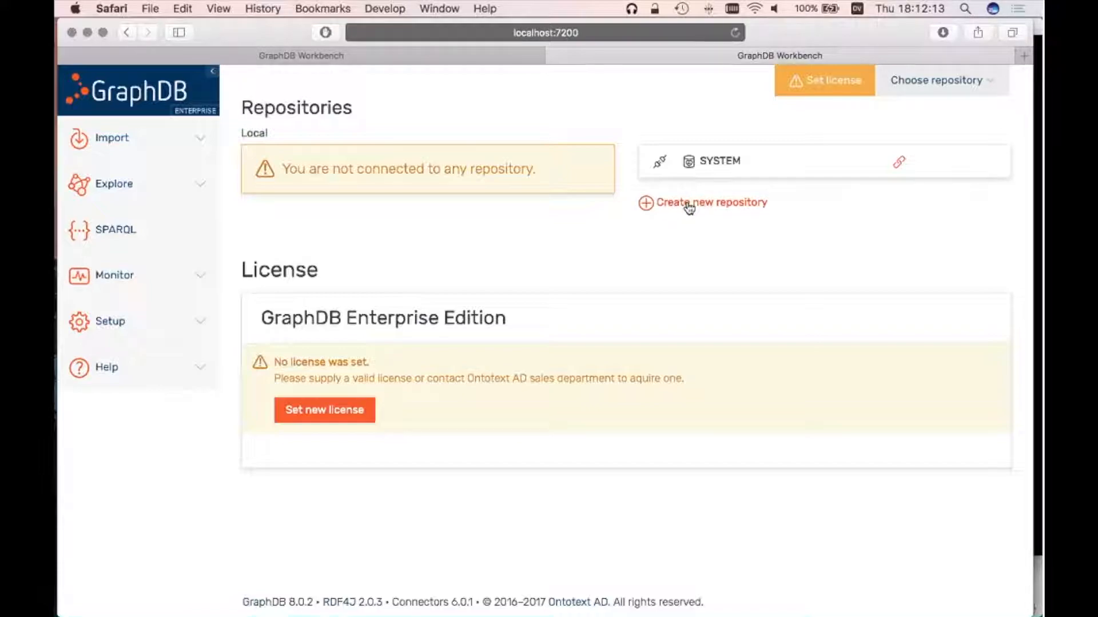
Create a new repository with the ID webinar, keeping the default type, ruleset and index settings
left_click(688, 206)
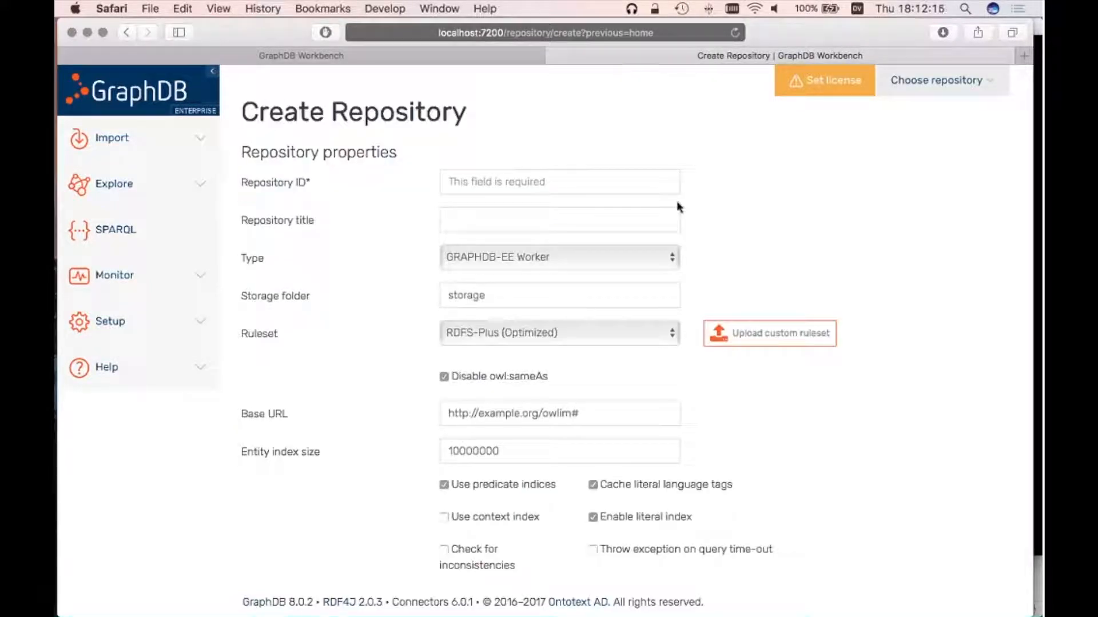
left_click(461, 184)
type("webinar")
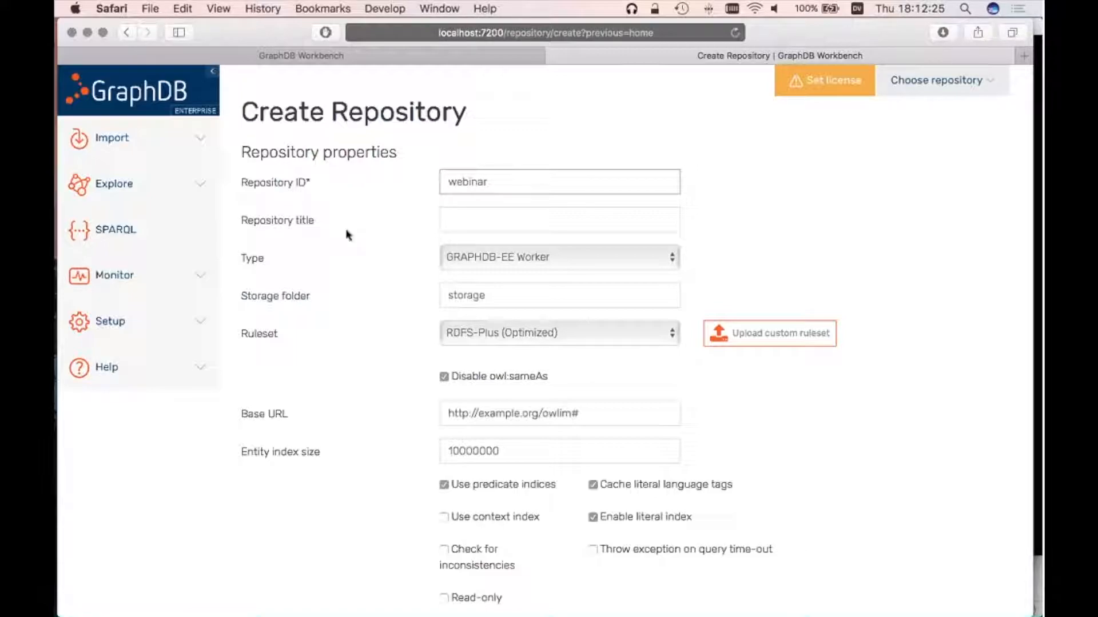
scroll(350, 315, "down", 5)
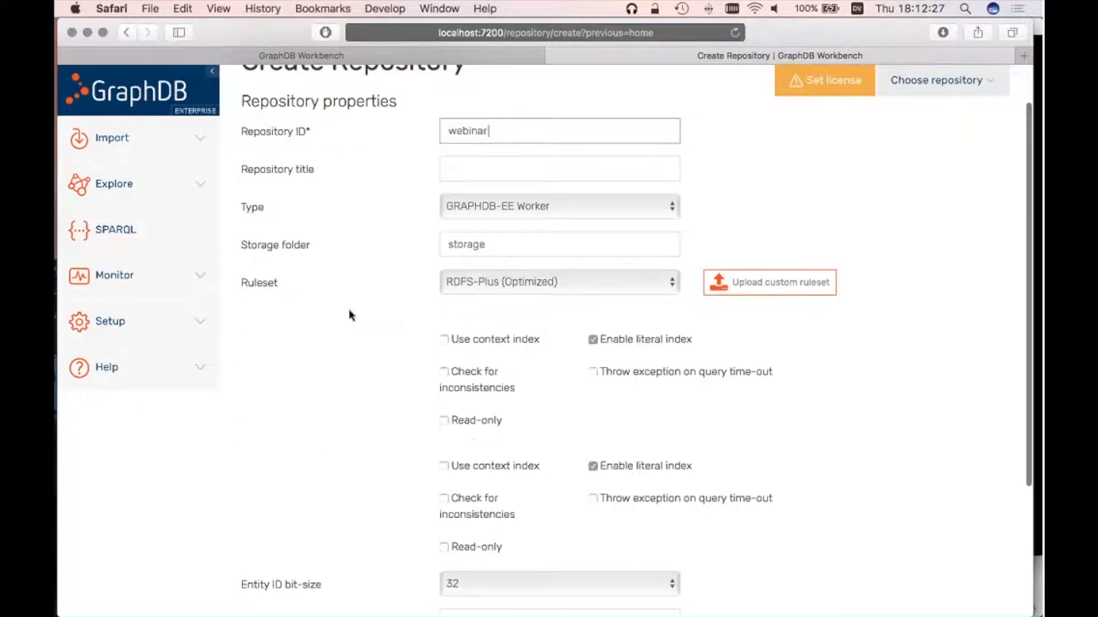
scroll(351, 315, "up", 5)
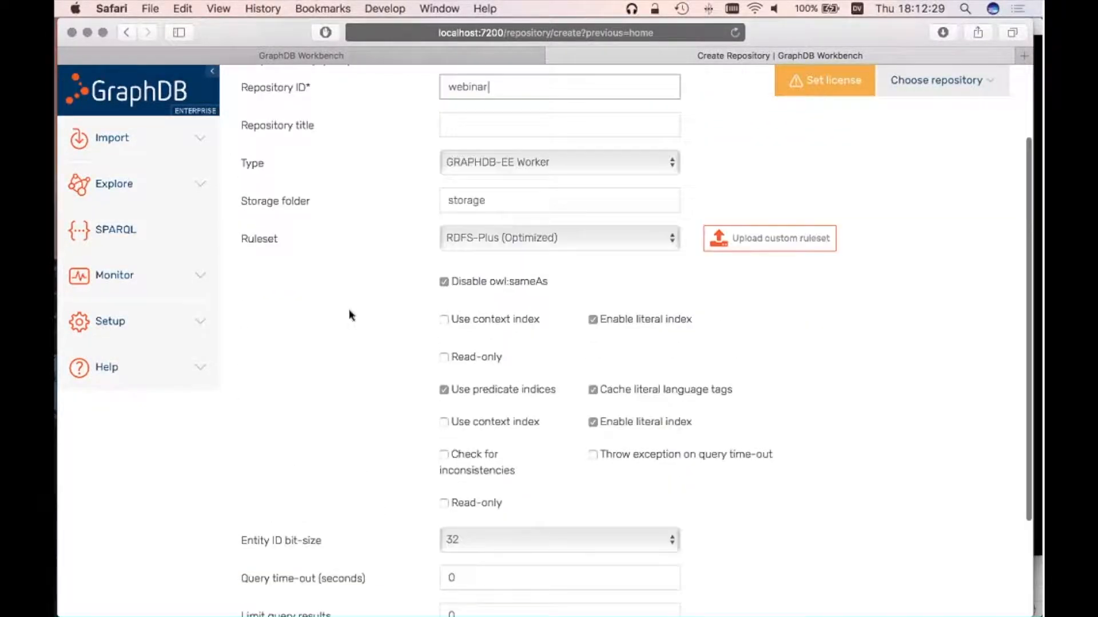
scroll(351, 315, "down", 5)
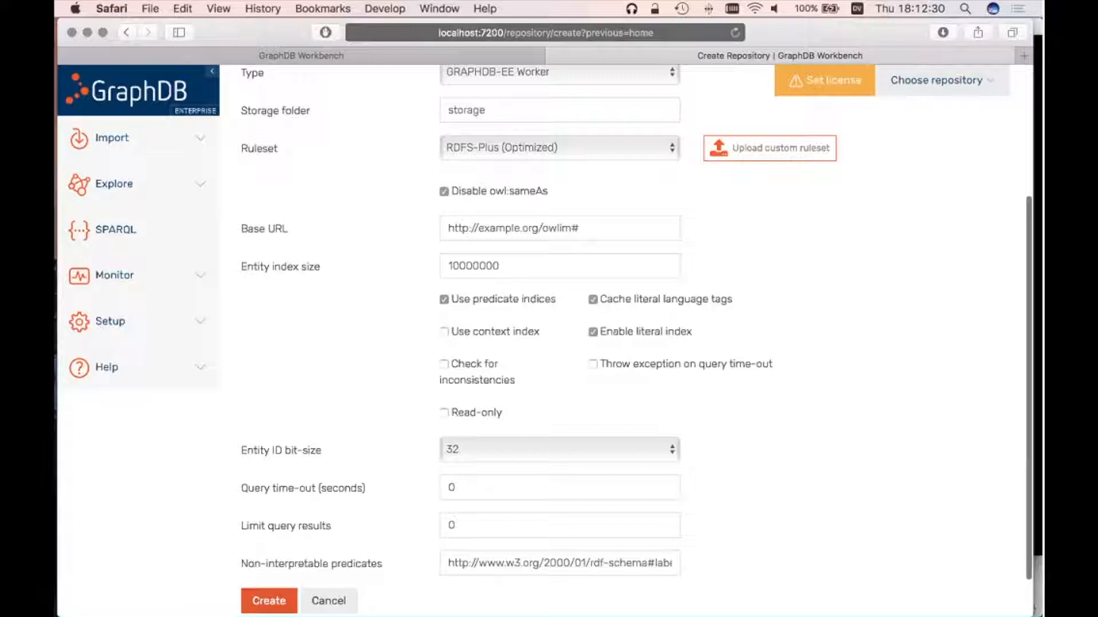
left_click(271, 607)
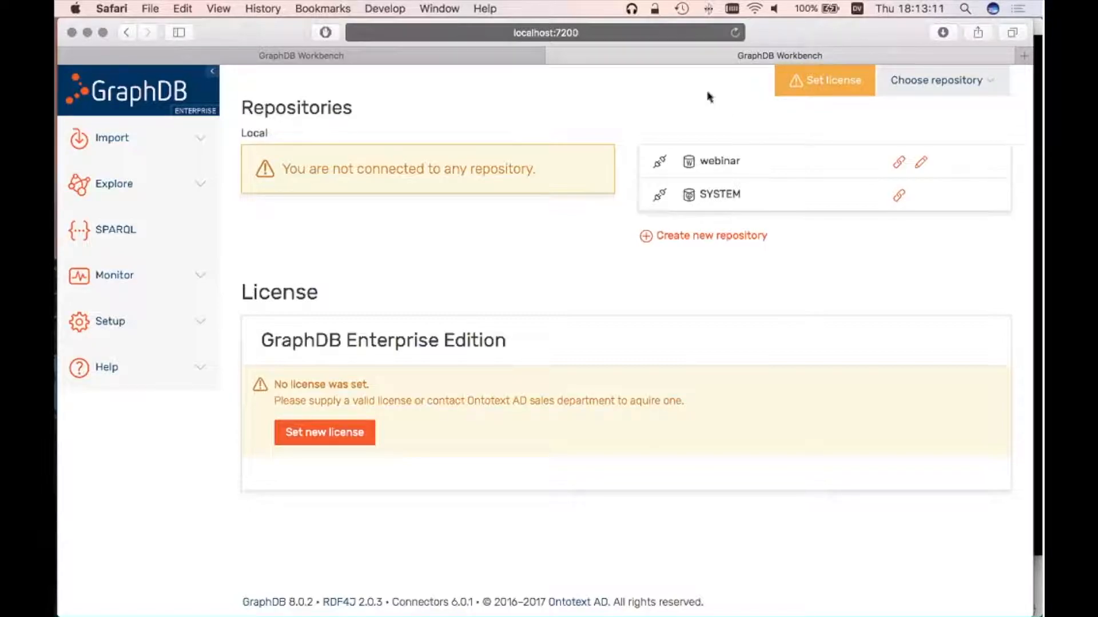
Register the GraphDB license by uploading ONTOTEXT_INTERNAL_GRAPHDB_ENTERPRISE_expires-31-12-2017.license and accept its details
left_click(832, 93)
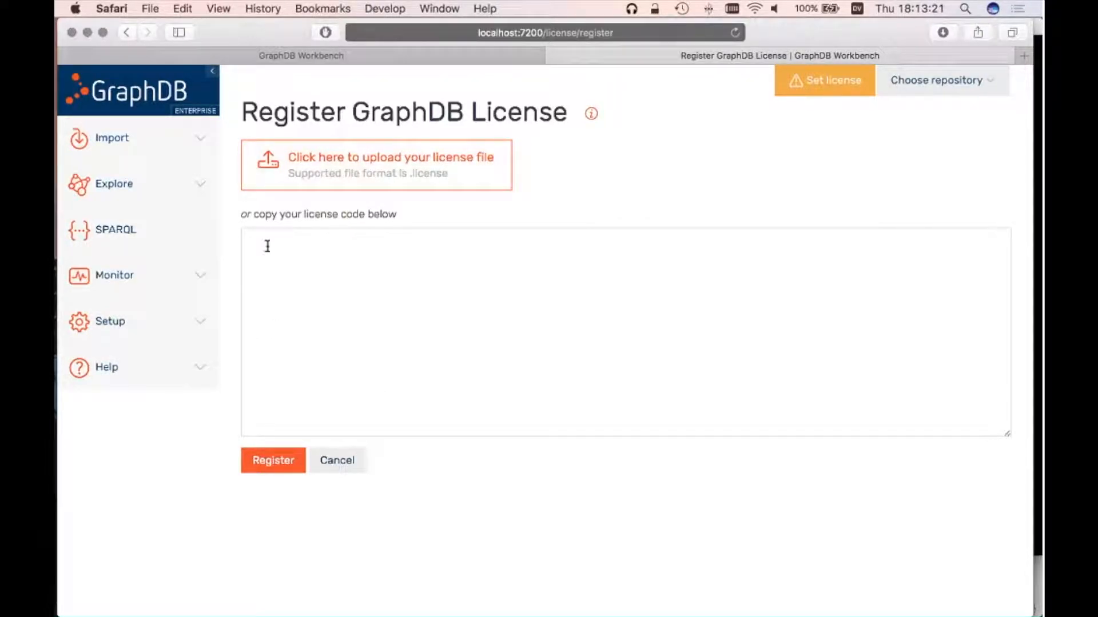
left_click(350, 175)
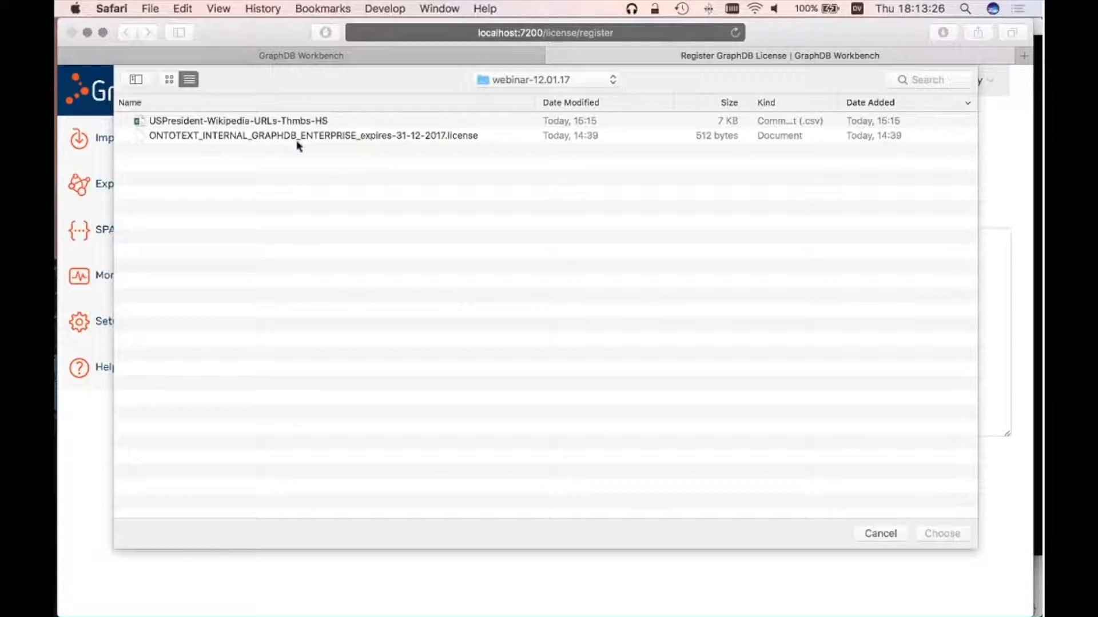
double_click(340, 135)
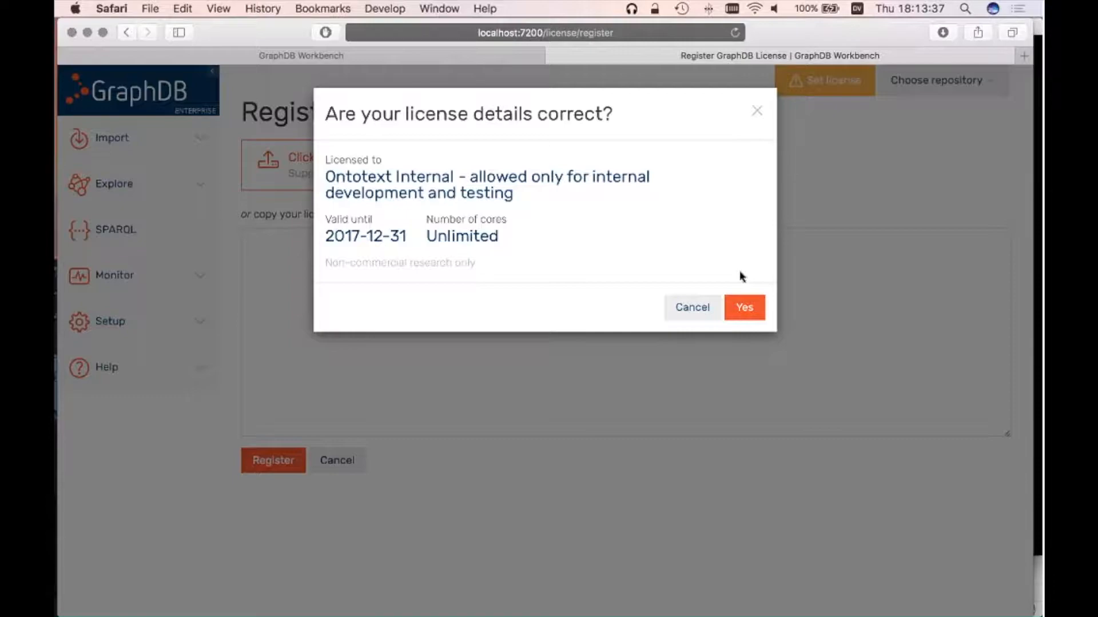
left_click(743, 310)
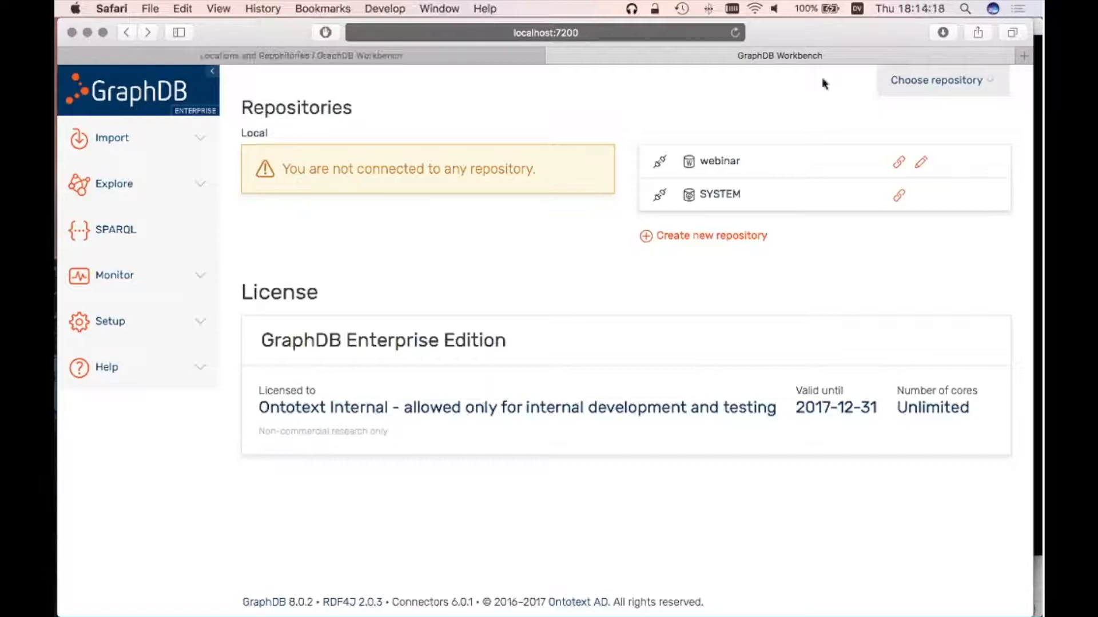
Review the available repositories, then connect to the webinar repository and look over its overview on the home page
left_click(905, 84)
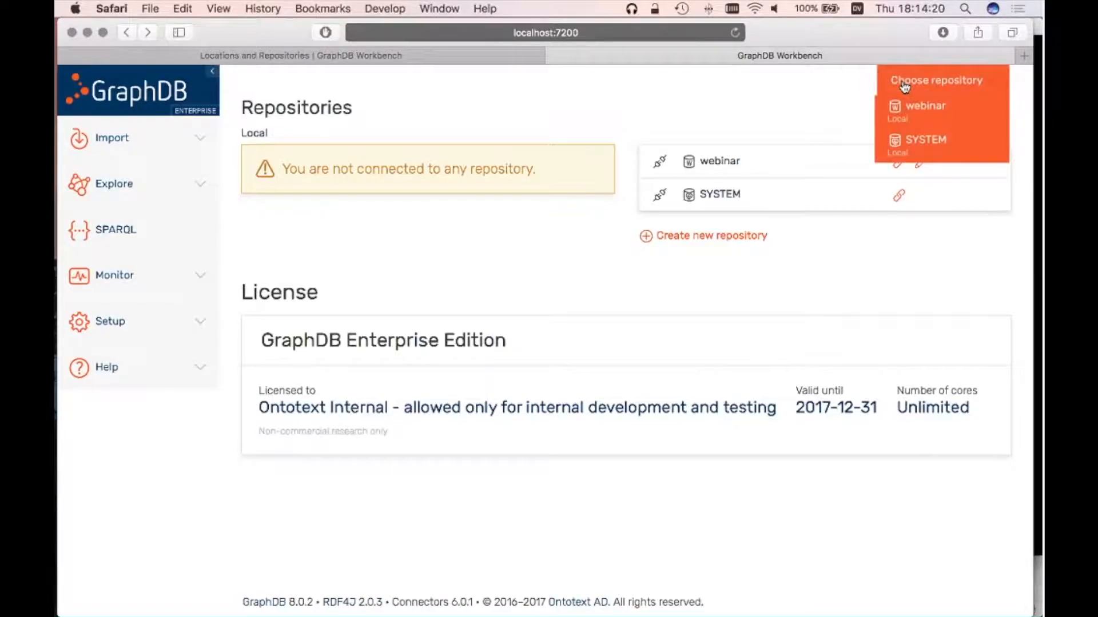
left_click(159, 324)
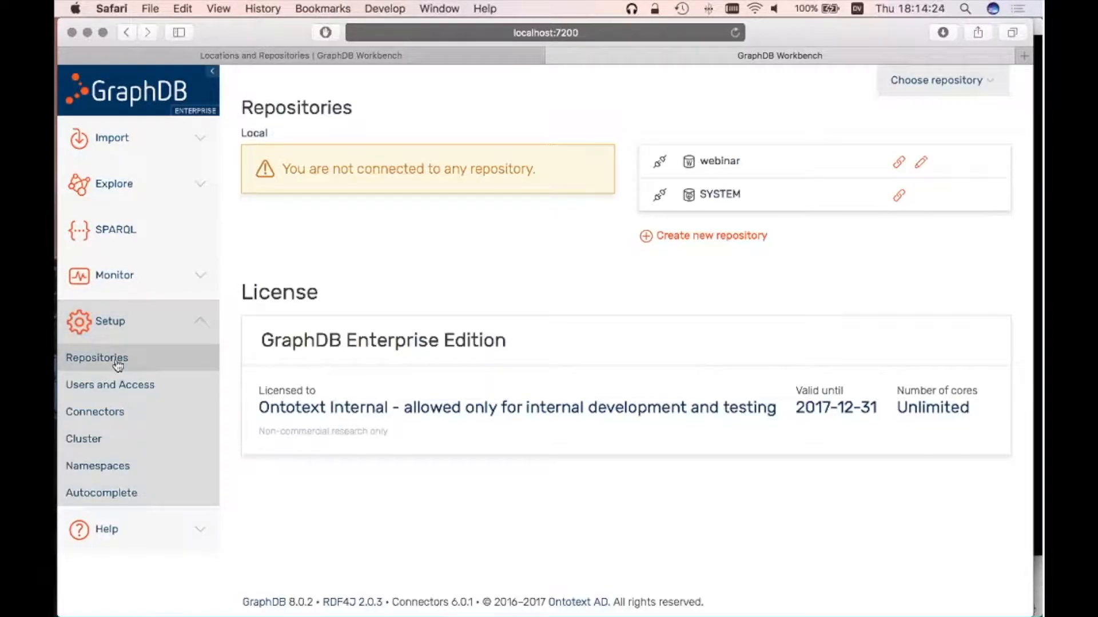
left_click(118, 361)
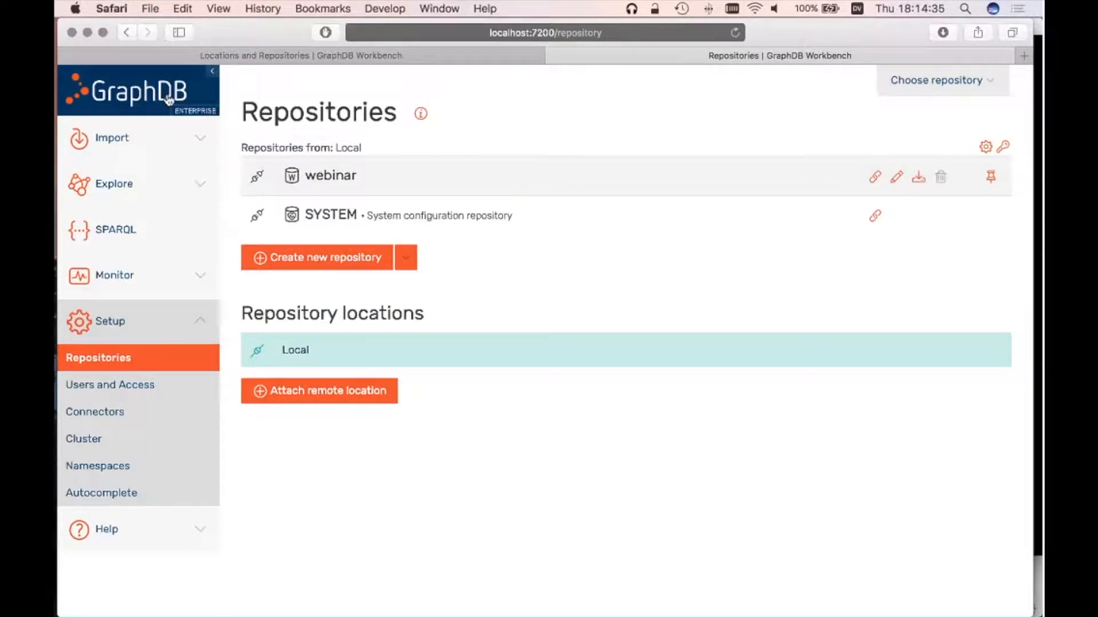
left_click(137, 93)
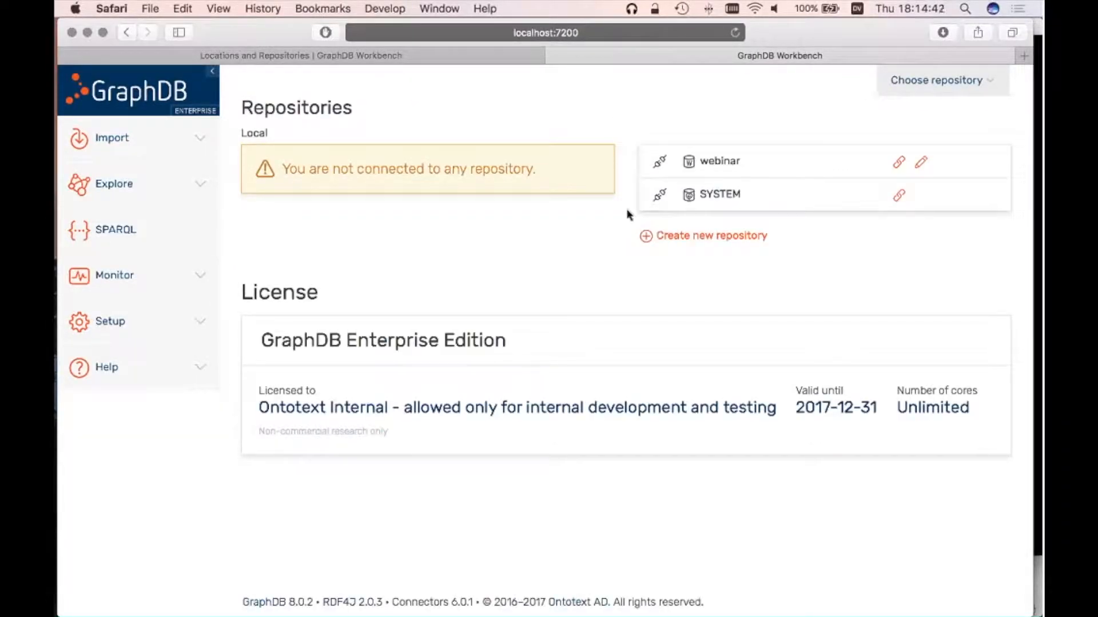
left_click(661, 165)
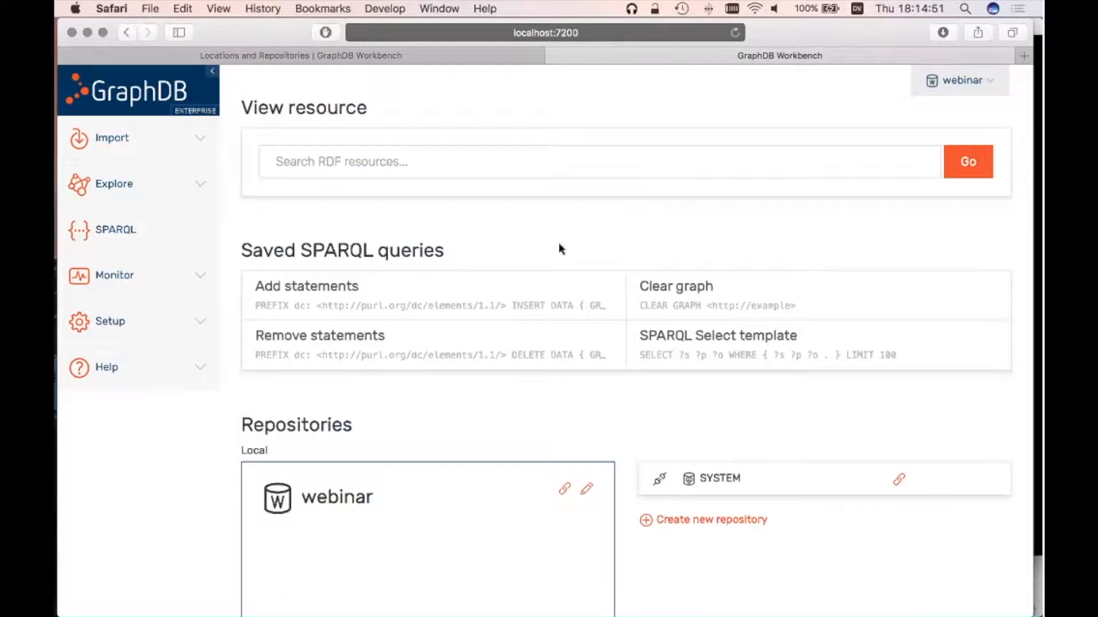
scroll(559, 244, "down", 2)
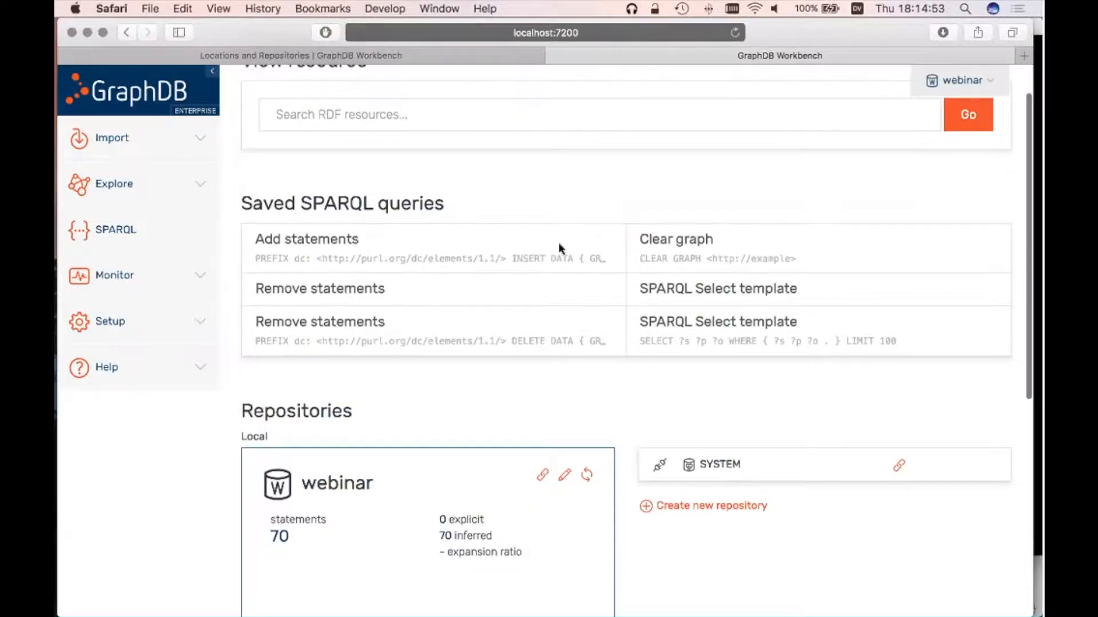
scroll(559, 249, "down", 3)
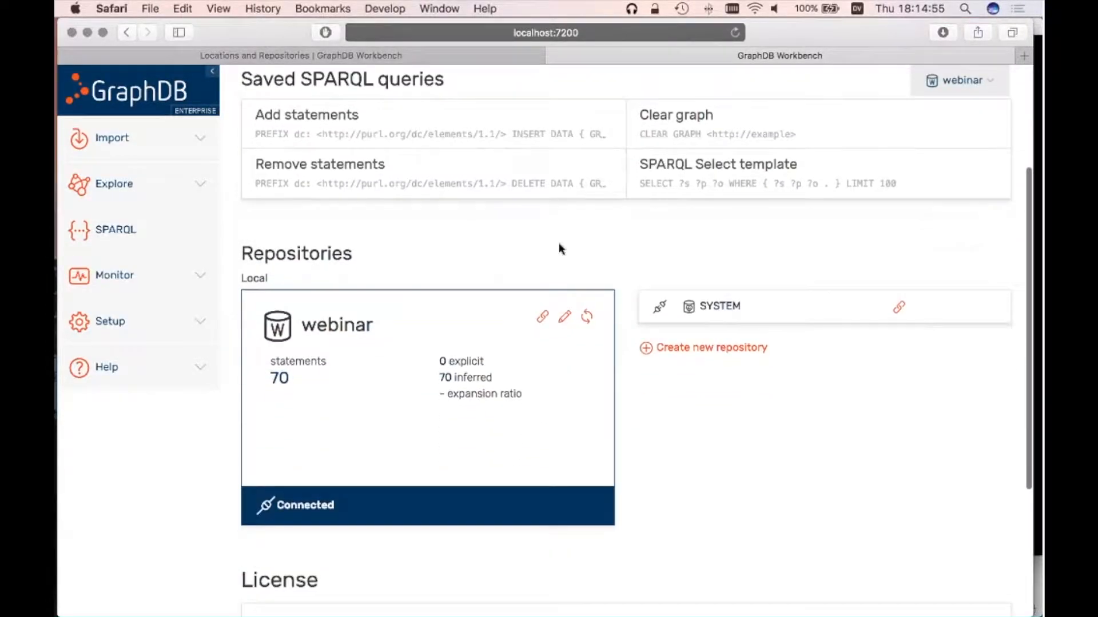
scroll(559, 247, "down", 2)
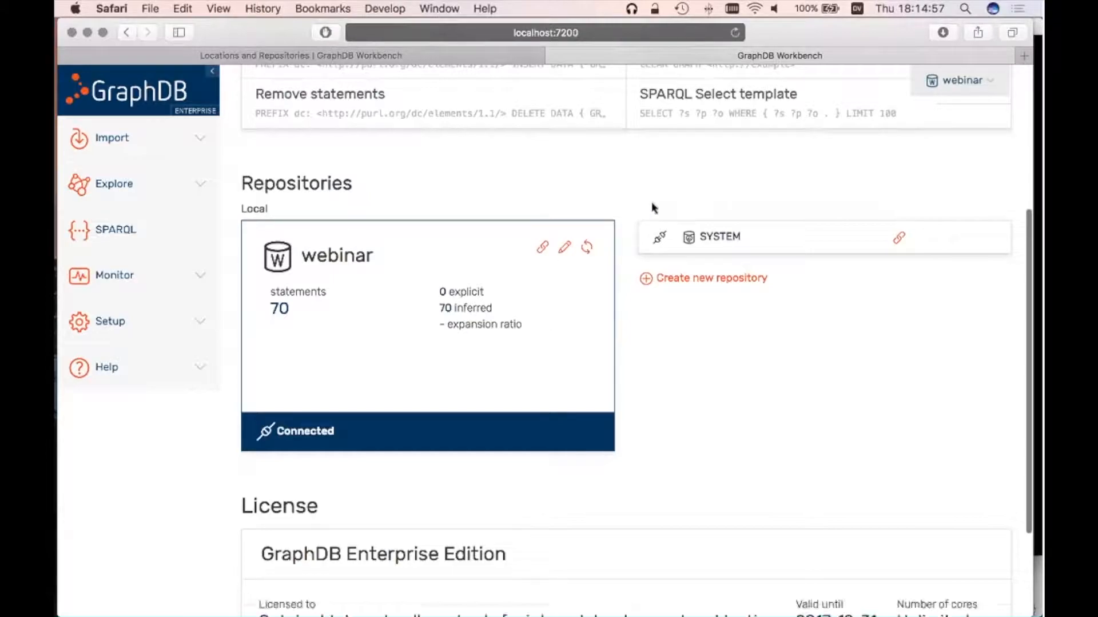
scroll(623, 205, "up", 6)
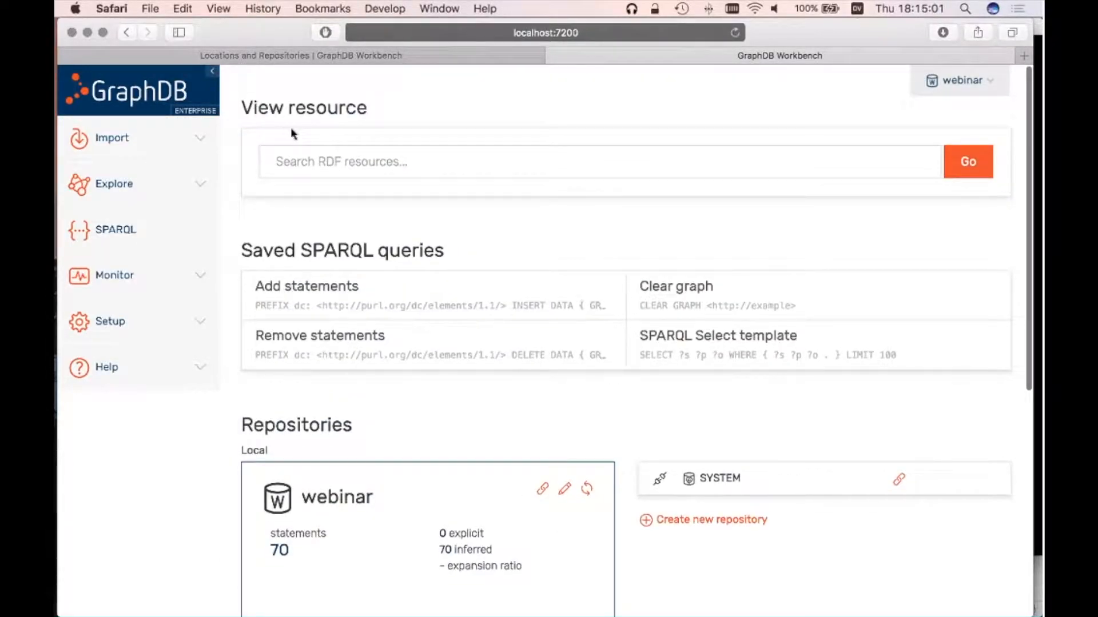
Start a resource search with "t" and turn on the autocomplete index for the webinar repository
left_click(330, 164)
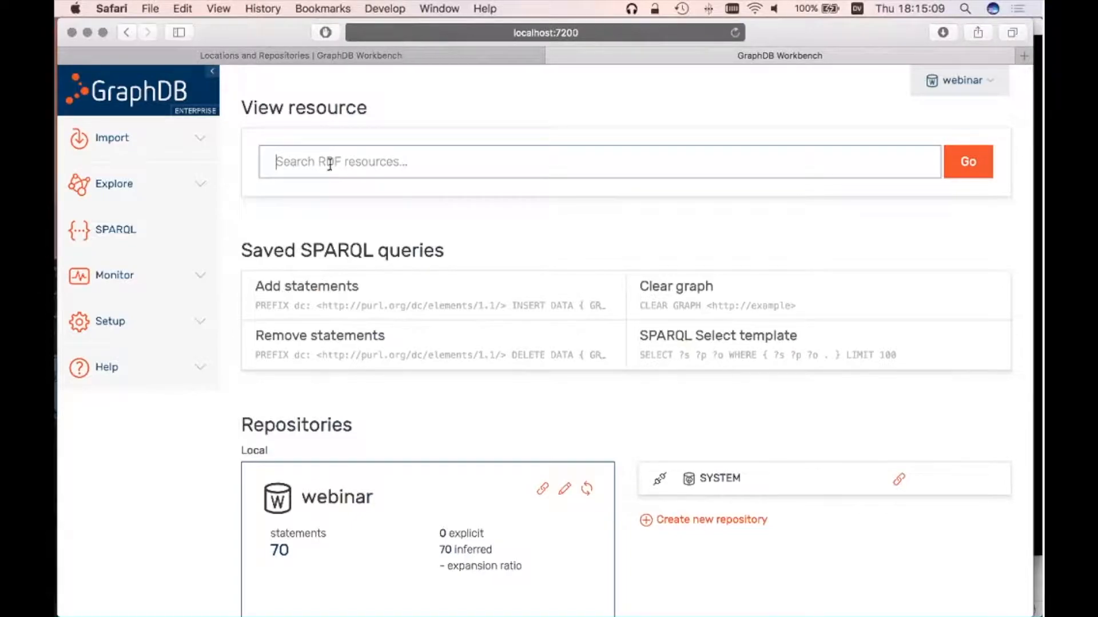
type("t")
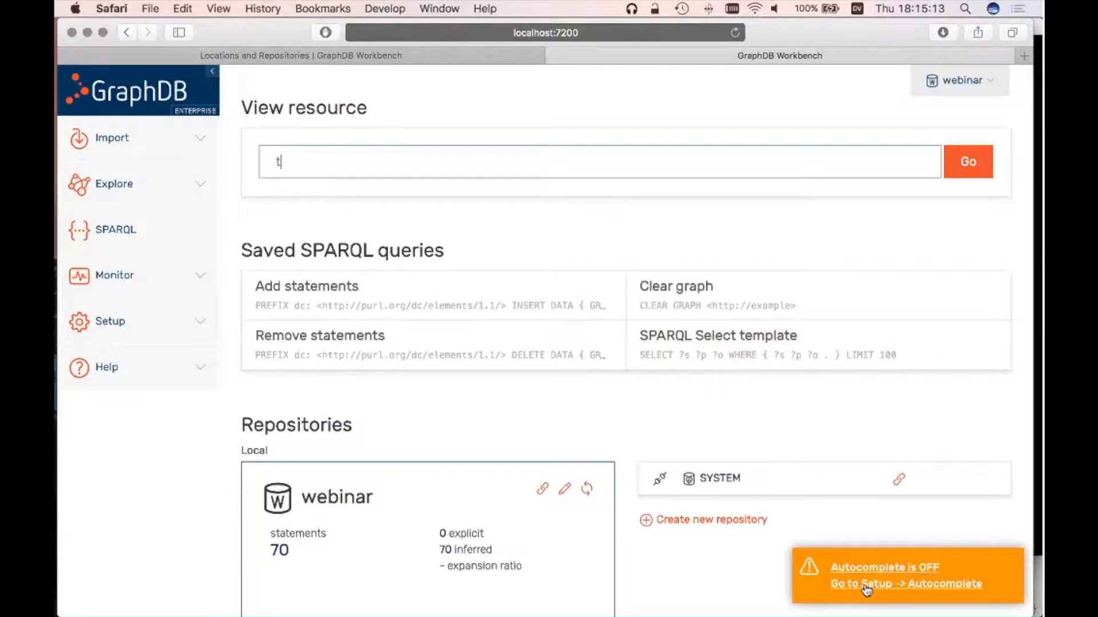
left_click(907, 589)
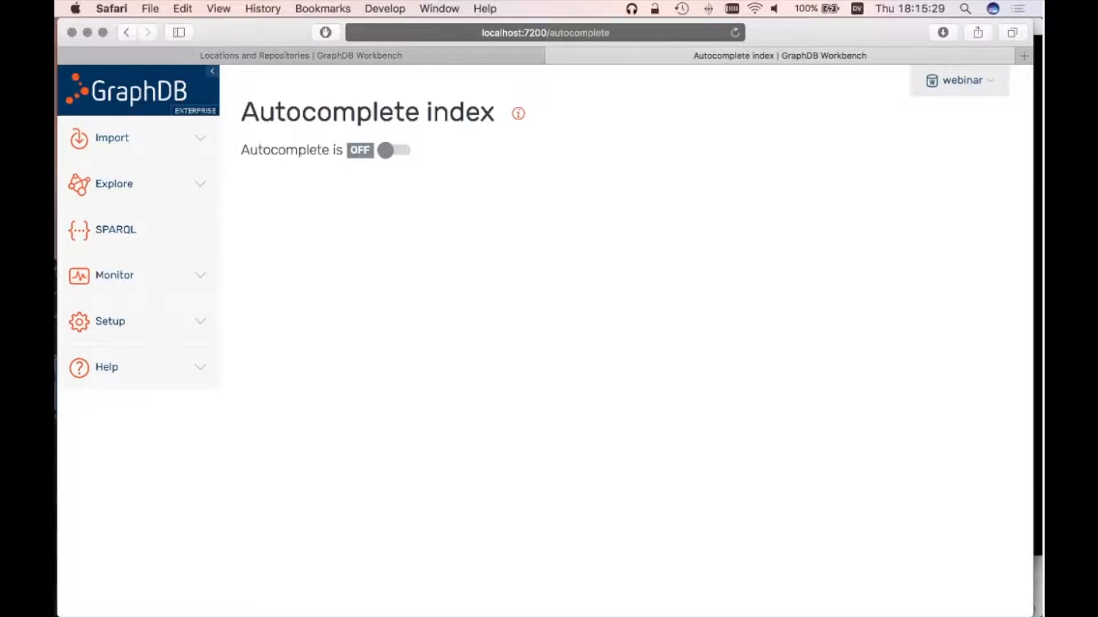
left_click(390, 154)
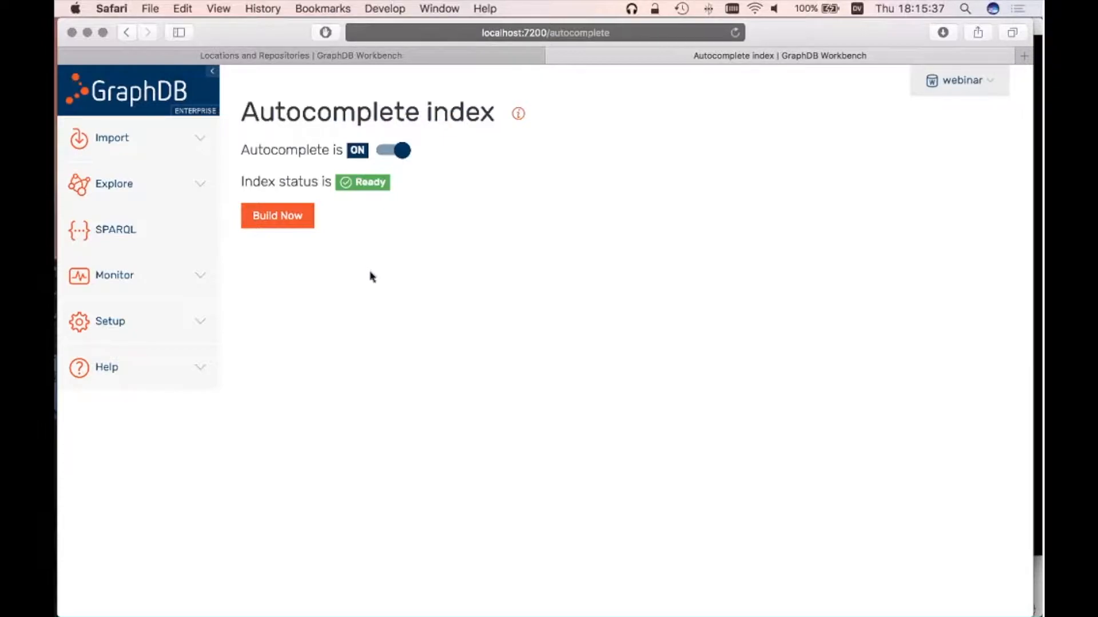
Search the RDF resources for "type" from the home page, then clear the search text
left_click(151, 101)
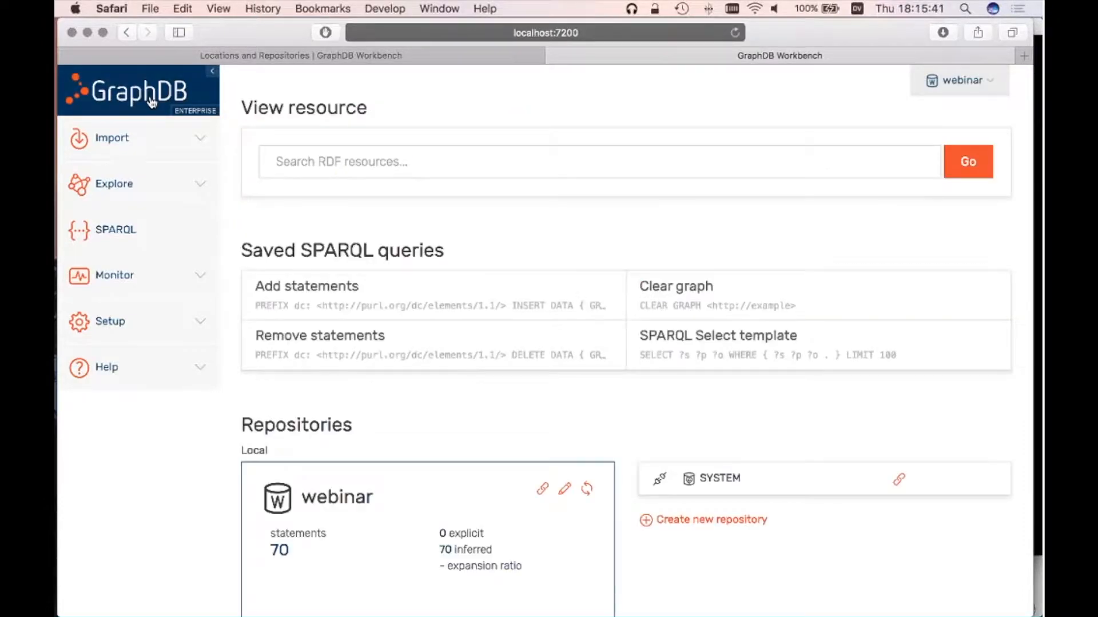
left_click(322, 164)
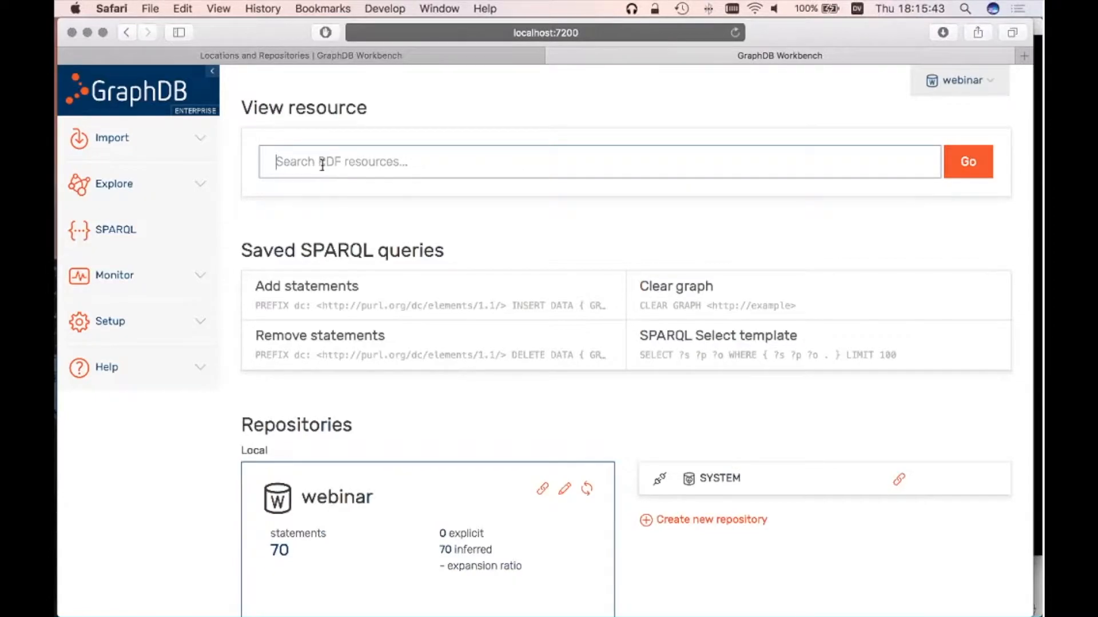
type("type")
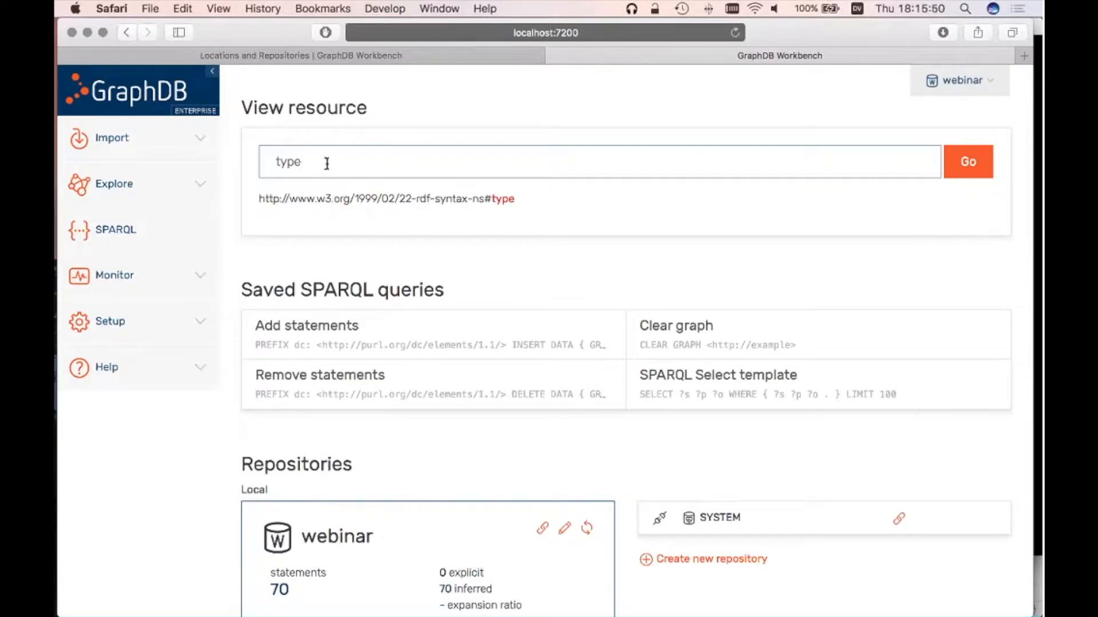
key("BackSpace")
key("BackSpace")
key("BackSpace")
key("BackSpace")
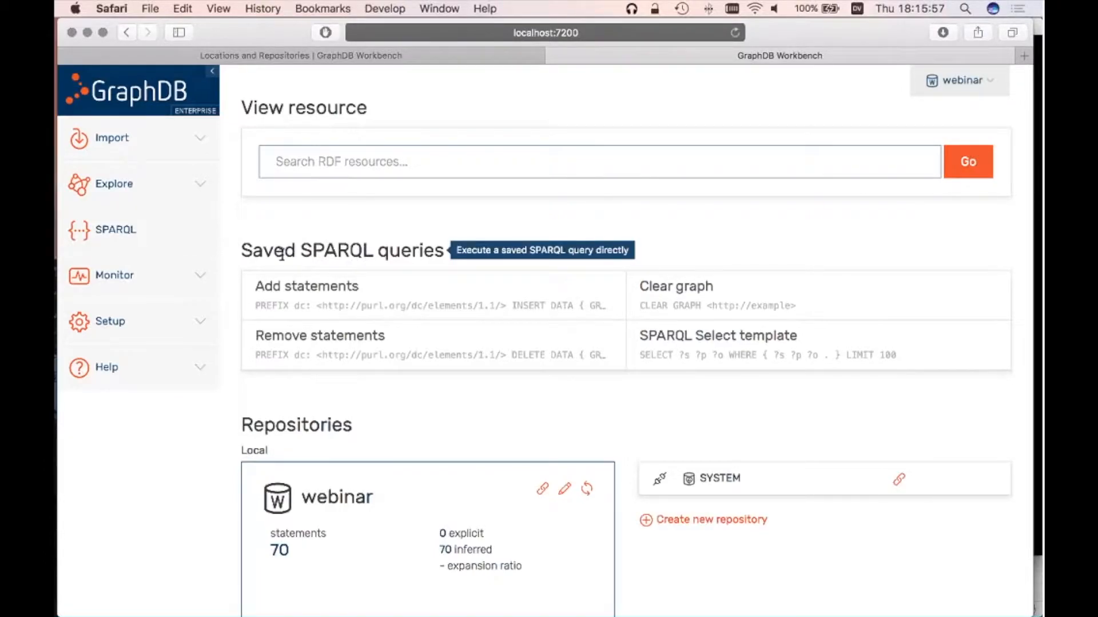
Open the SPARQL query editor and view its list of saved queries without loading one
left_click(117, 238)
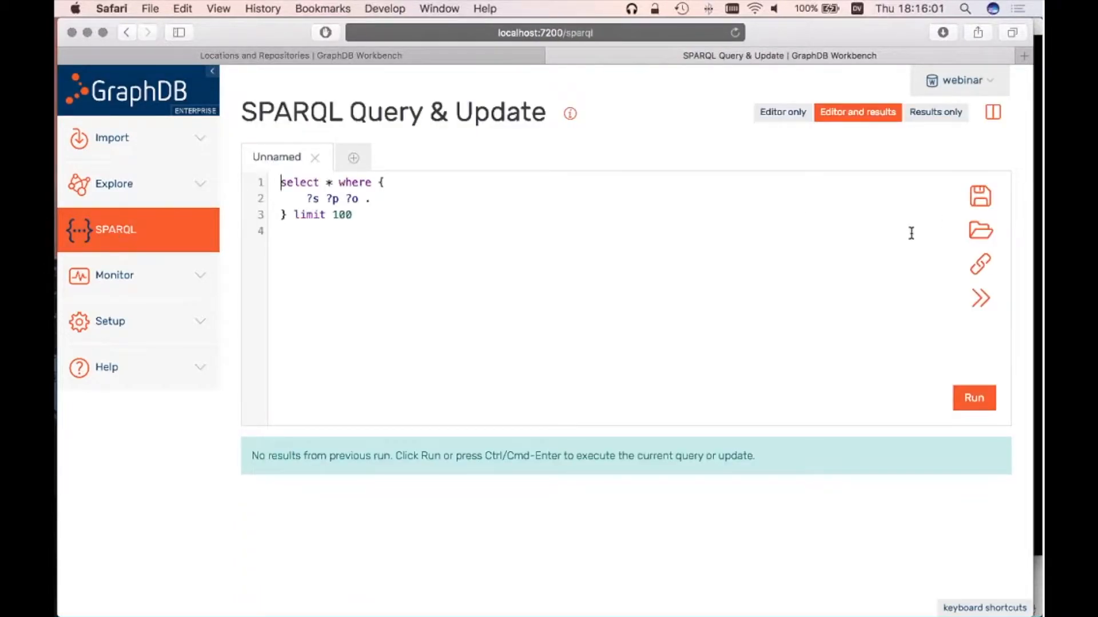
left_click(980, 230)
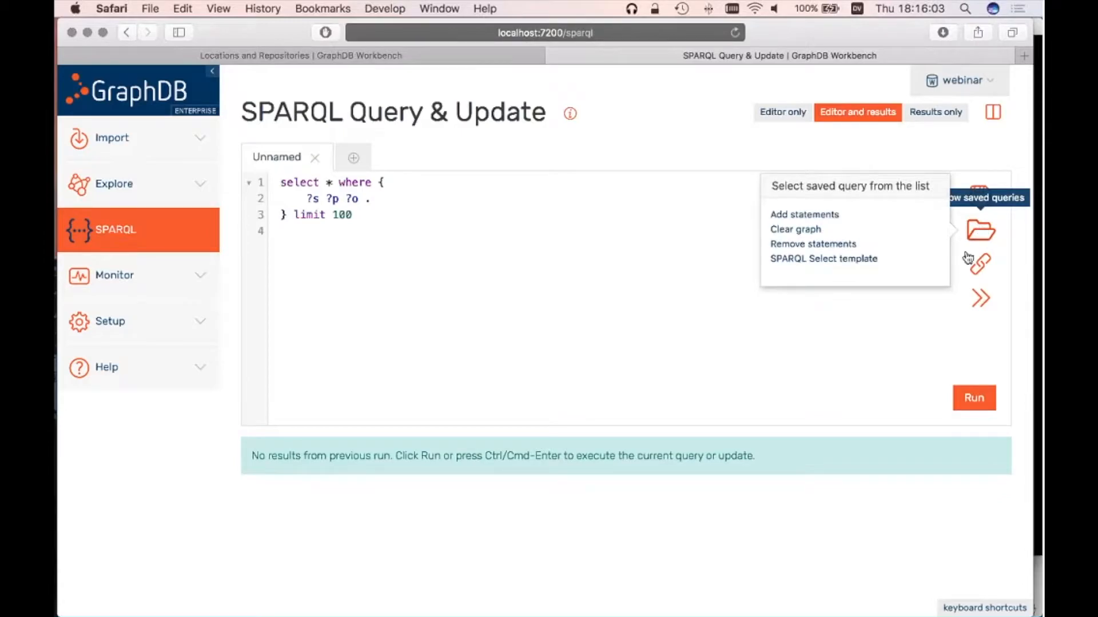
left_click(902, 309)
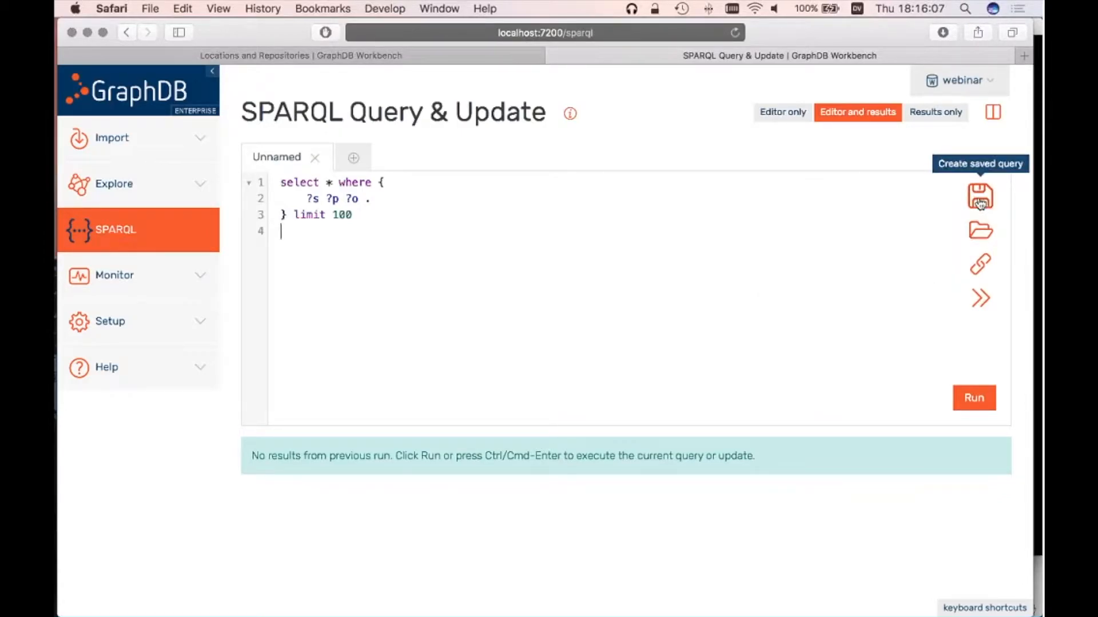
left_click(980, 234)
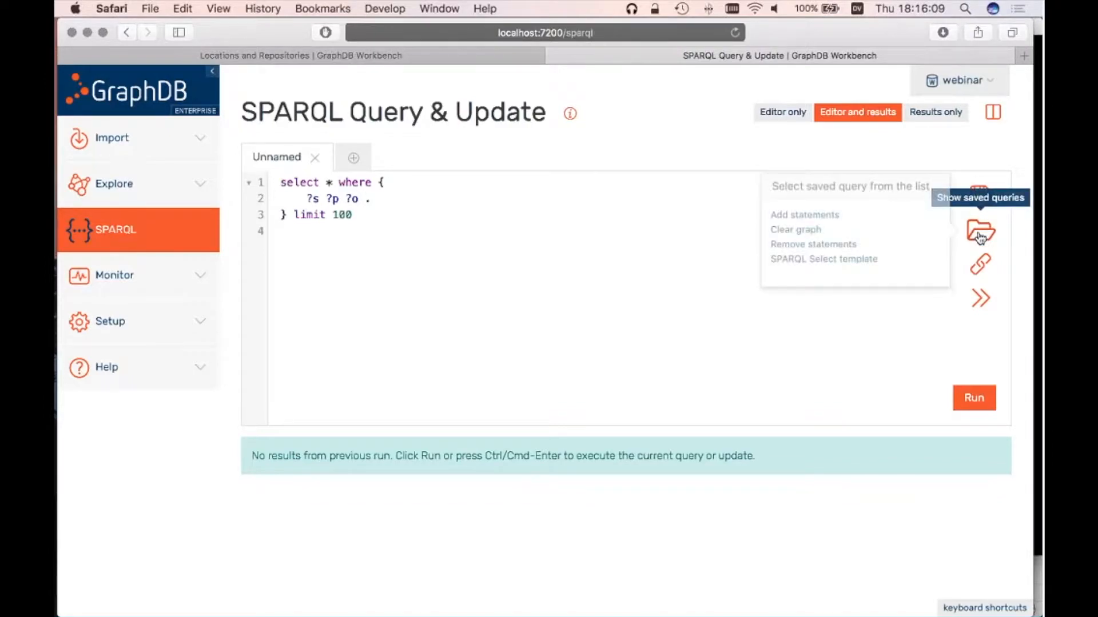
left_click(630, 246)
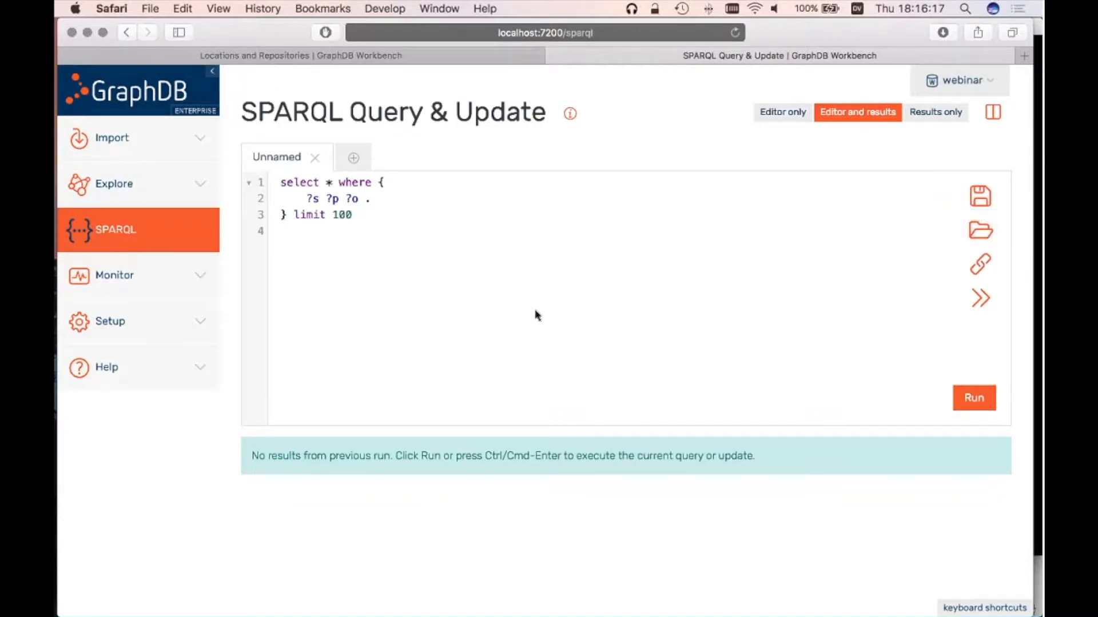
Execute the saved query SPARQL Select template from the home page and look through its result table
left_click(173, 93)
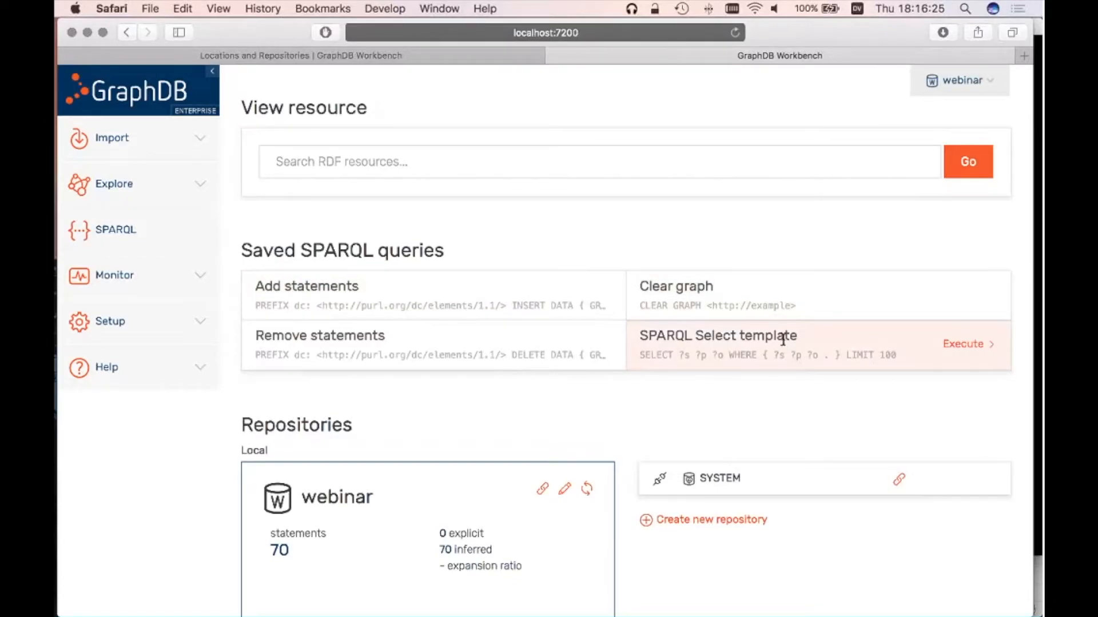
left_click(970, 345)
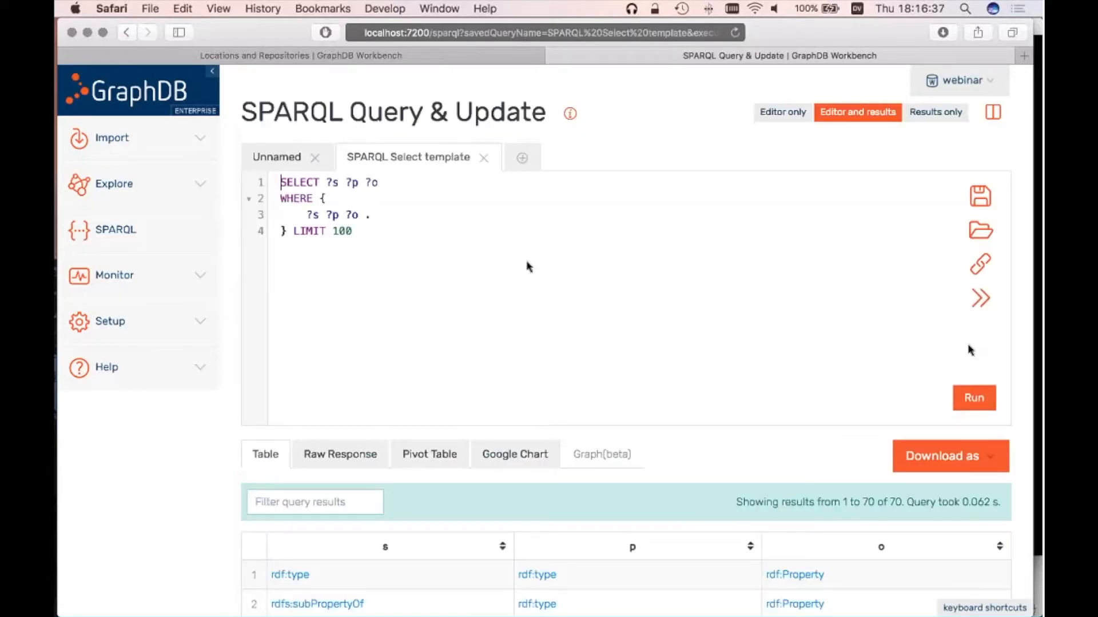
scroll(526, 266, "down", 5)
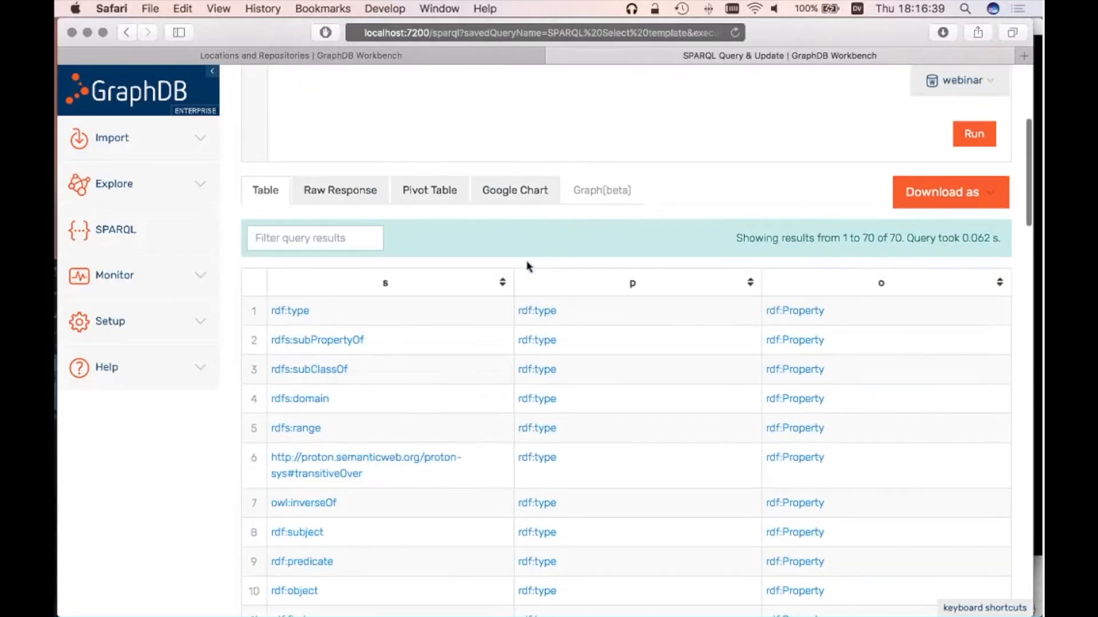
scroll(478, 351, "up", 5)
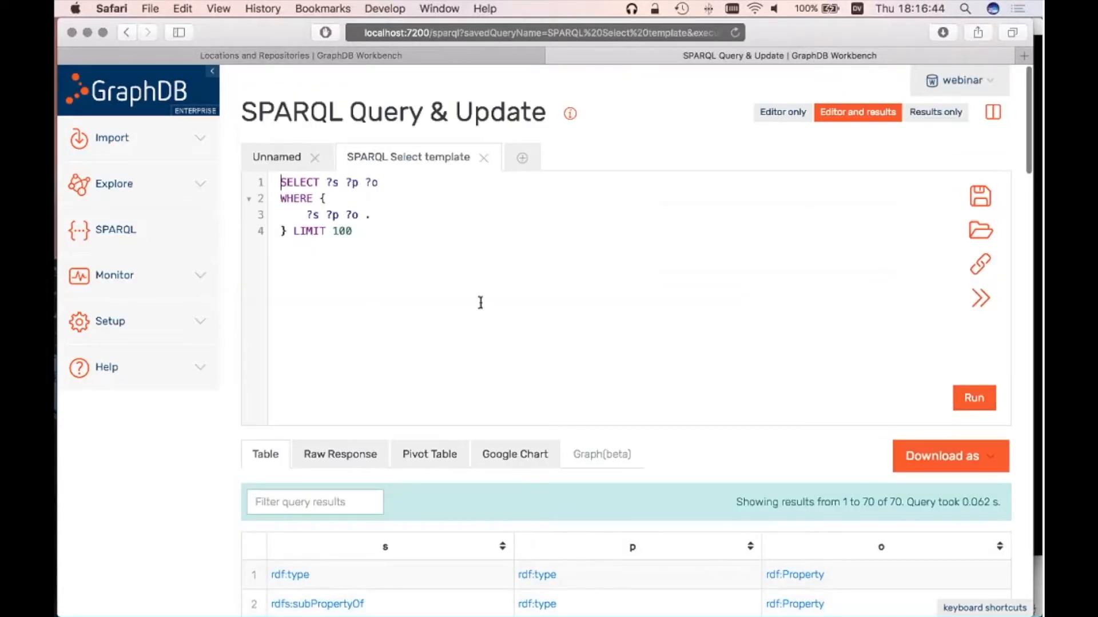
scroll(627, 400, "down", 5)
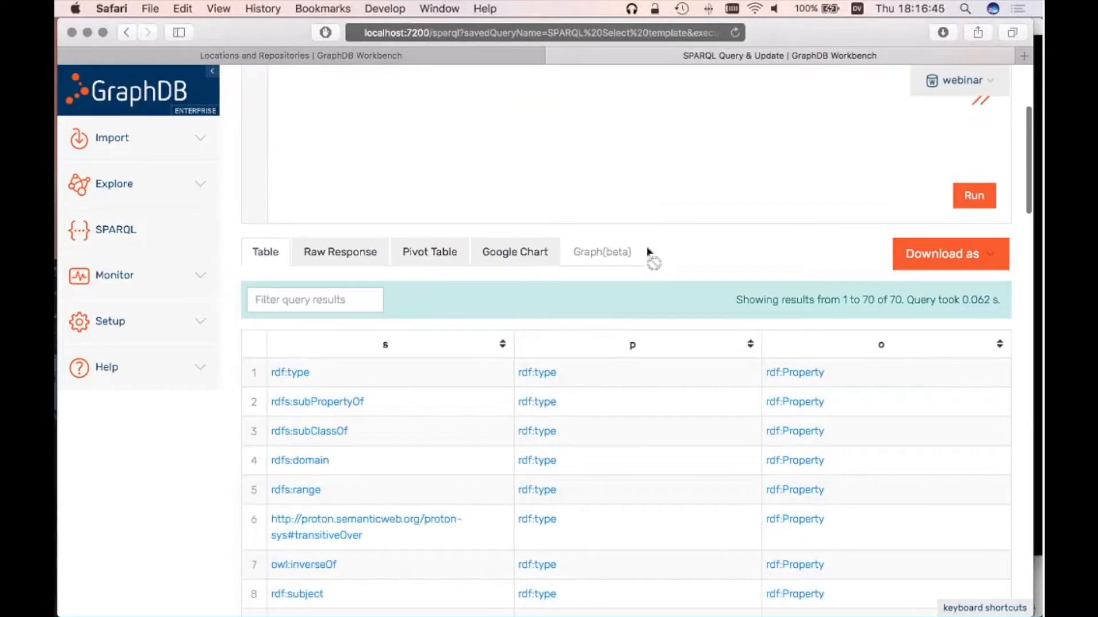
scroll(574, 358, "down", 4)
scroll(560, 500, "up", 9)
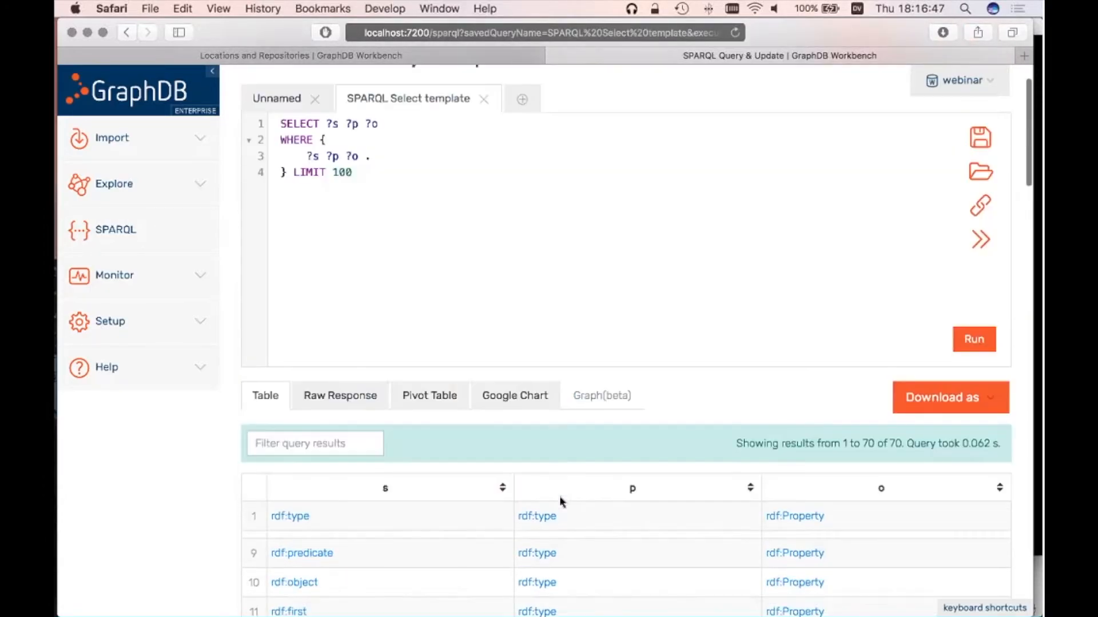